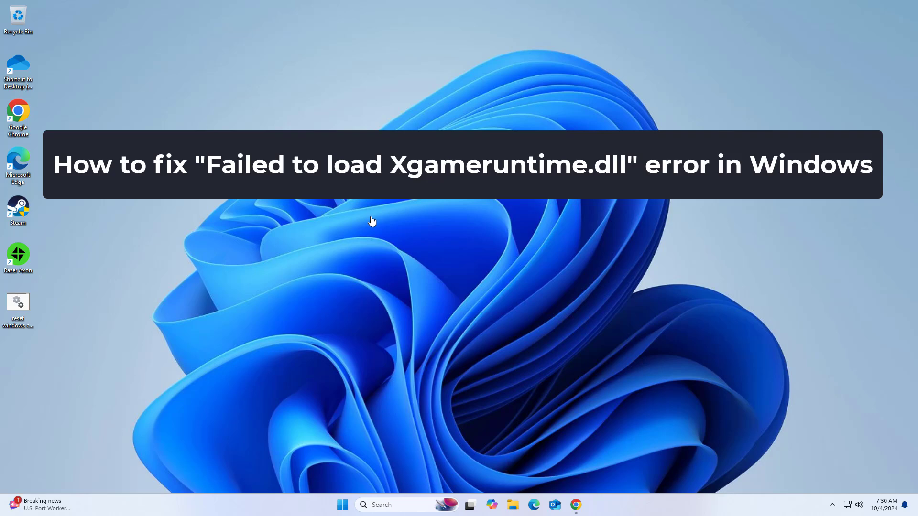
# - Search Windows for 'update' and open the Check for updates settings page
pyautogui.click(390, 503)
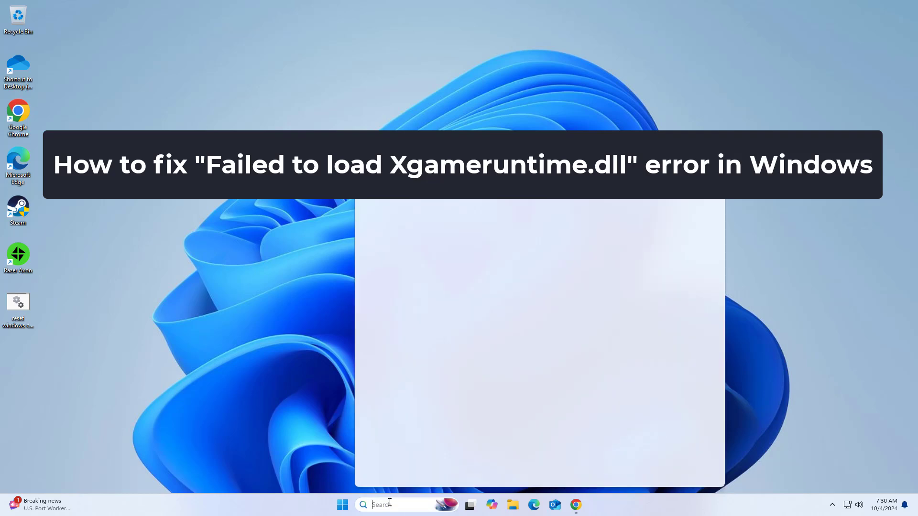
pyautogui.write('update')
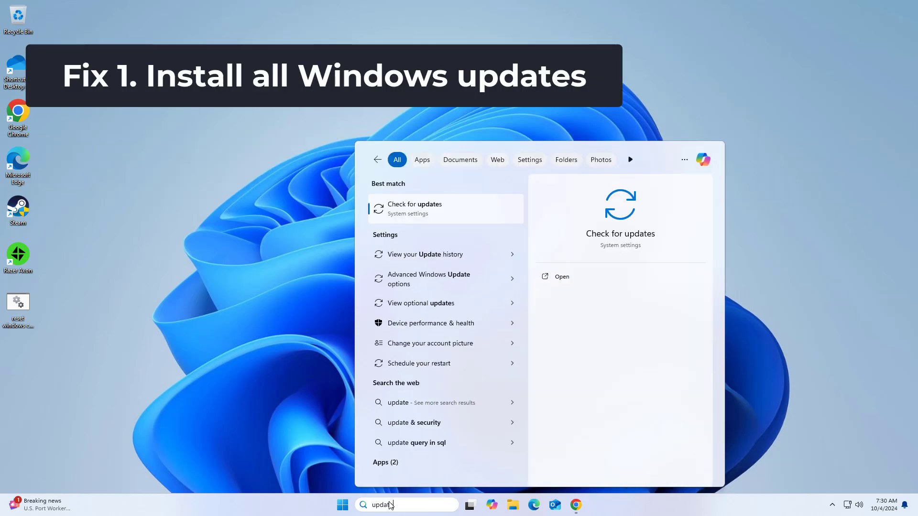
pyautogui.click(416, 206)
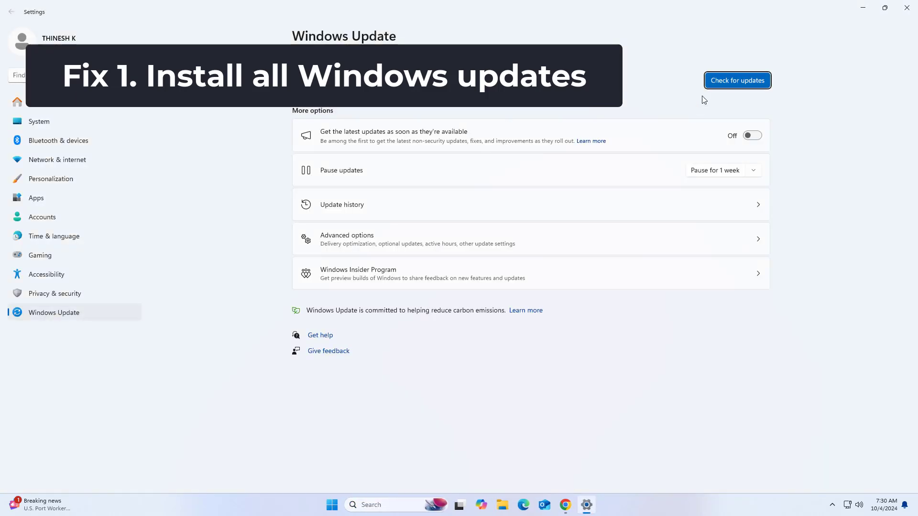
# - Run a check for Windows updates on the Windows Update page
pyautogui.click(715, 85)
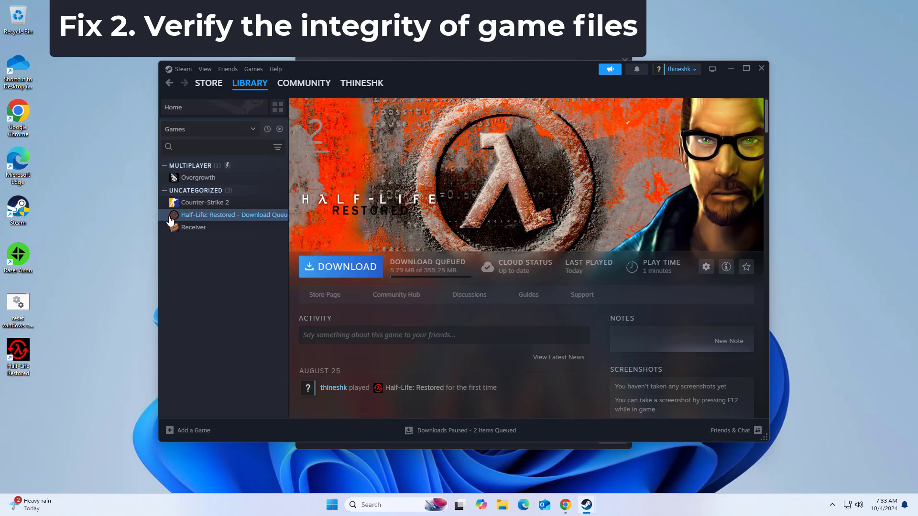
# - Verify the integrity of Half-Life: Restored game files from its Installed Files properties
pyautogui.rightClick(193, 214)
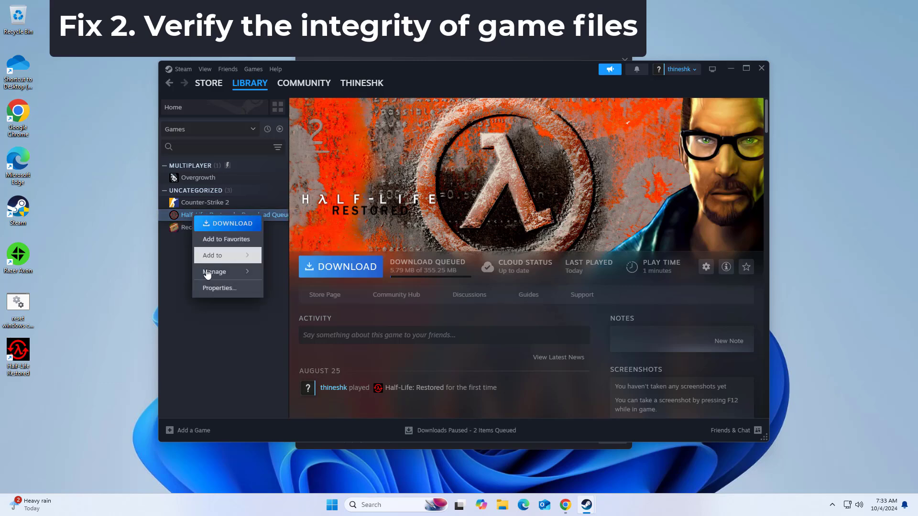
pyautogui.click(213, 288)
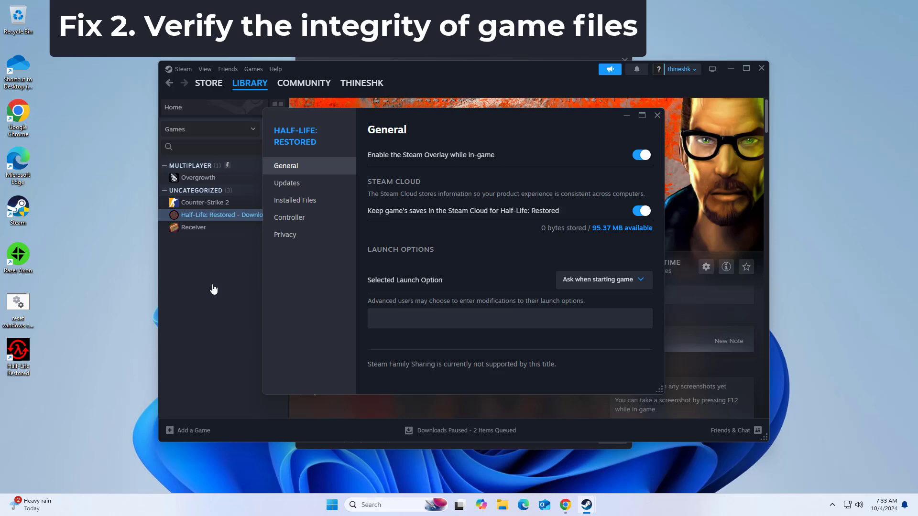
pyautogui.click(294, 201)
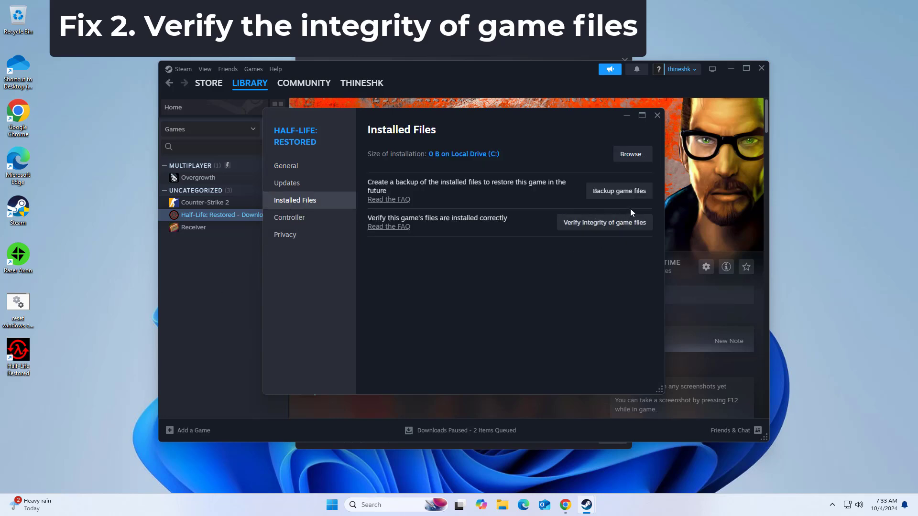
pyautogui.click(615, 224)
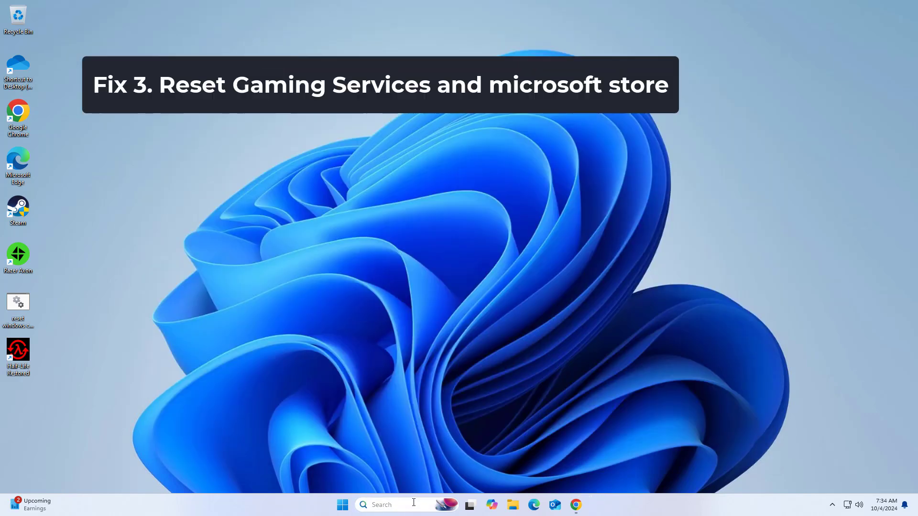
# - Search Windows for 'store' and open Microsoft Store's App settings
pyautogui.press('super+s')
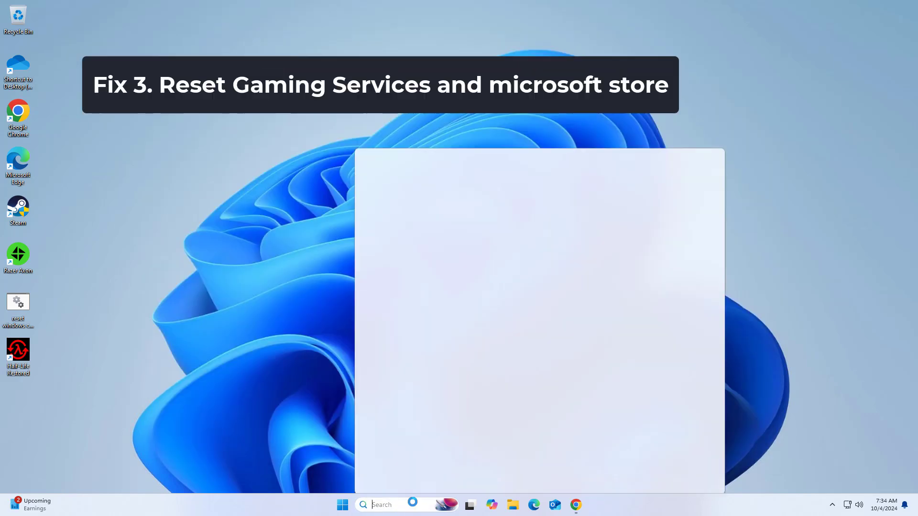
pyautogui.write('st')
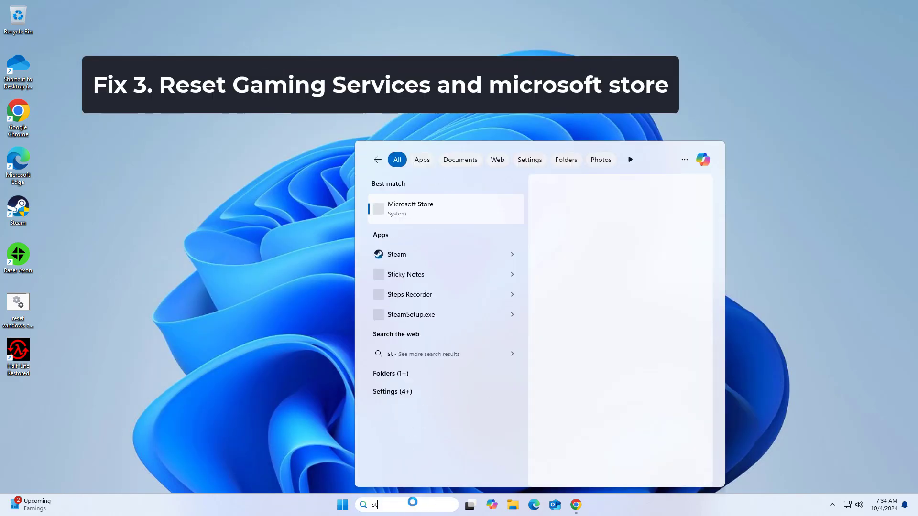
pyautogui.write('ore')
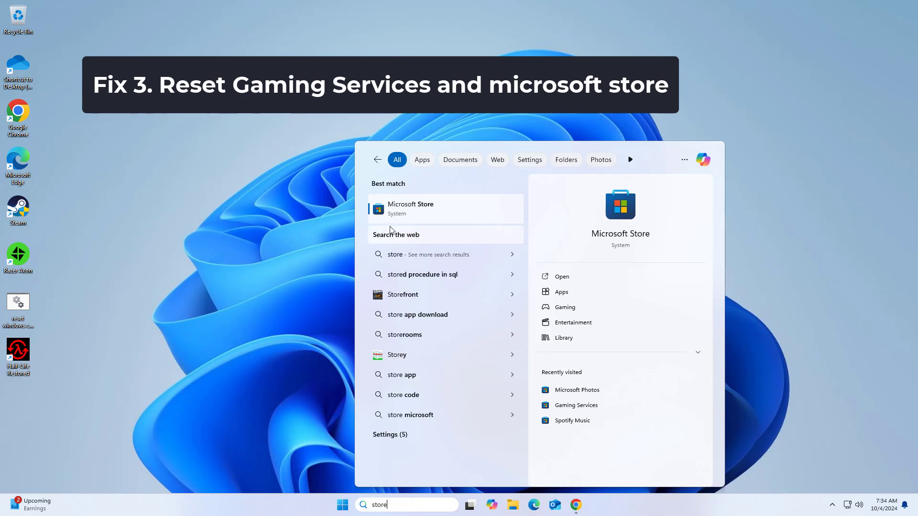
pyautogui.rightClick(405, 211)
pyautogui.click(436, 256)
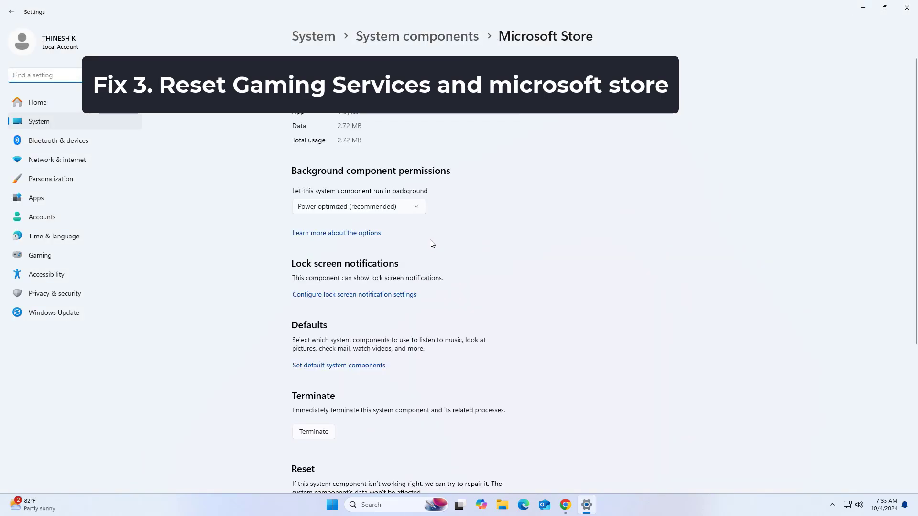
# - Terminate, repair and reset Microsoft Store, then return to the System settings page
pyautogui.scroll(-5, 432, 243)
pyautogui.click(325, 188)
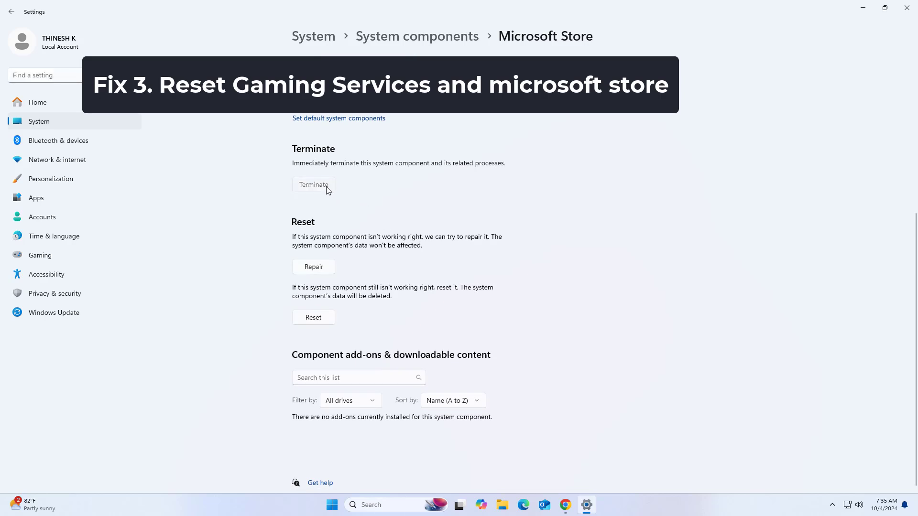
pyautogui.click(324, 267)
pyautogui.click(317, 318)
pyautogui.click(355, 292)
pyautogui.click(307, 42)
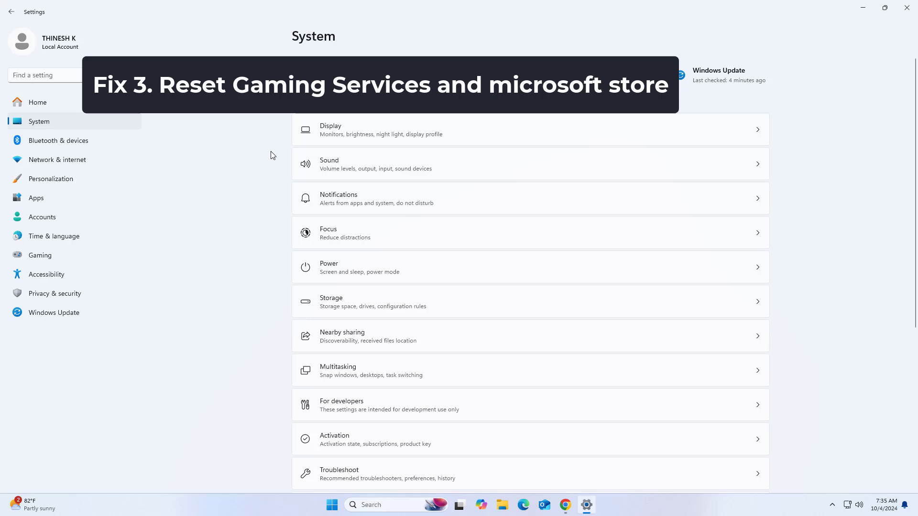
# - Open the Gaming Services settings page from Apps > Installed apps
pyautogui.click(96, 202)
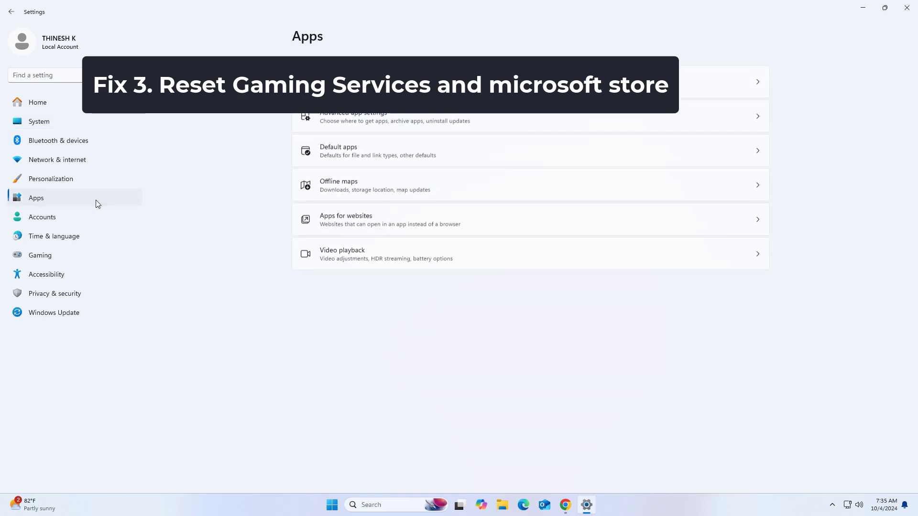
pyautogui.click(468, 71)
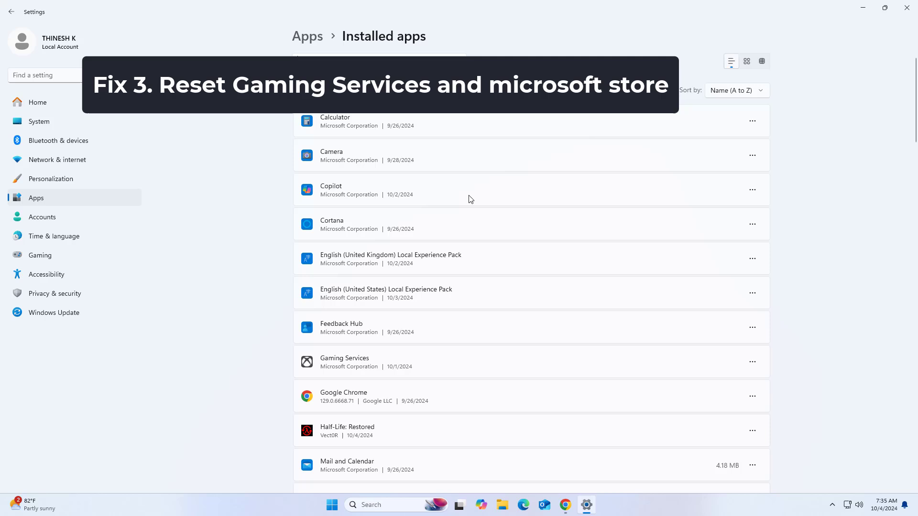
pyautogui.click(752, 362)
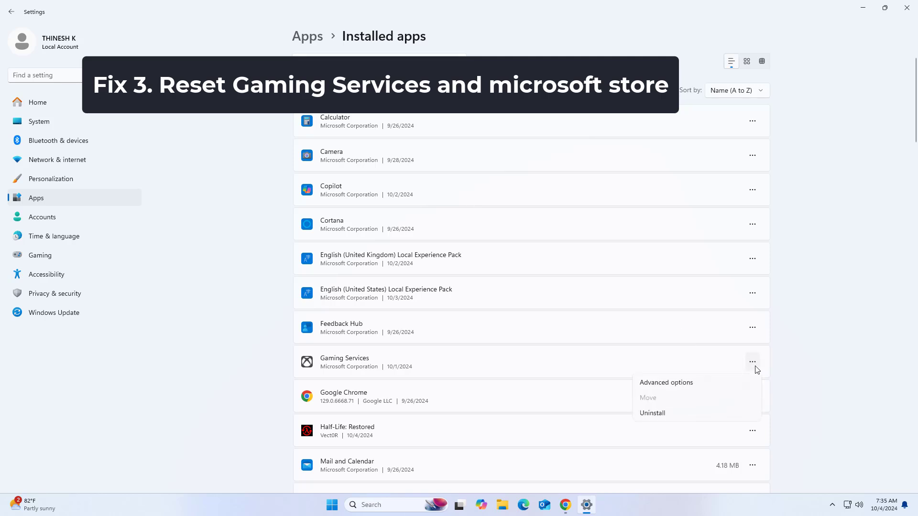
pyautogui.click(672, 383)
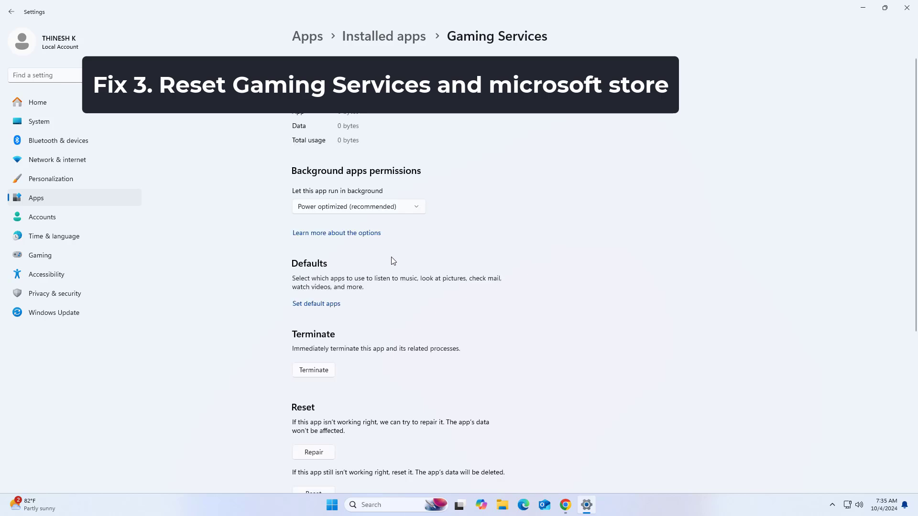
# - Repair Gaming Services, then reset it and confirm deleting its data
pyautogui.scroll(-5, 382, 262)
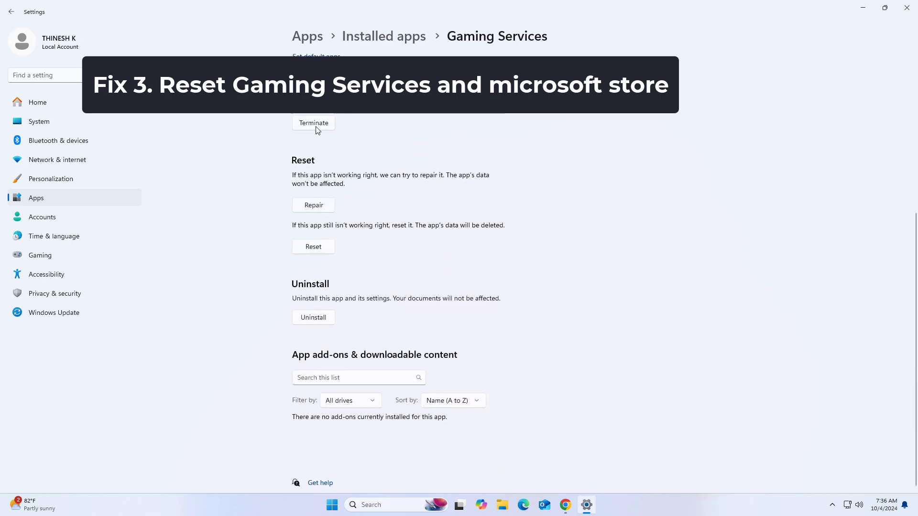
pyautogui.click(317, 209)
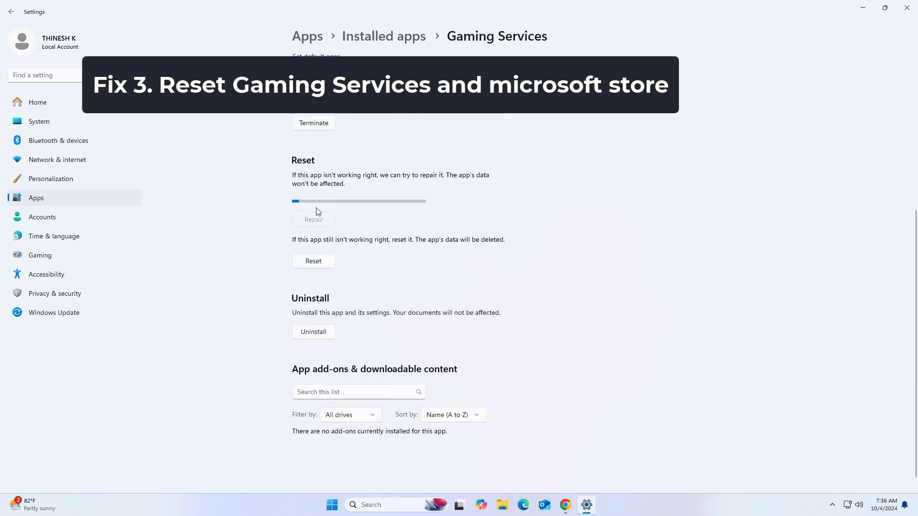
pyautogui.click(314, 247)
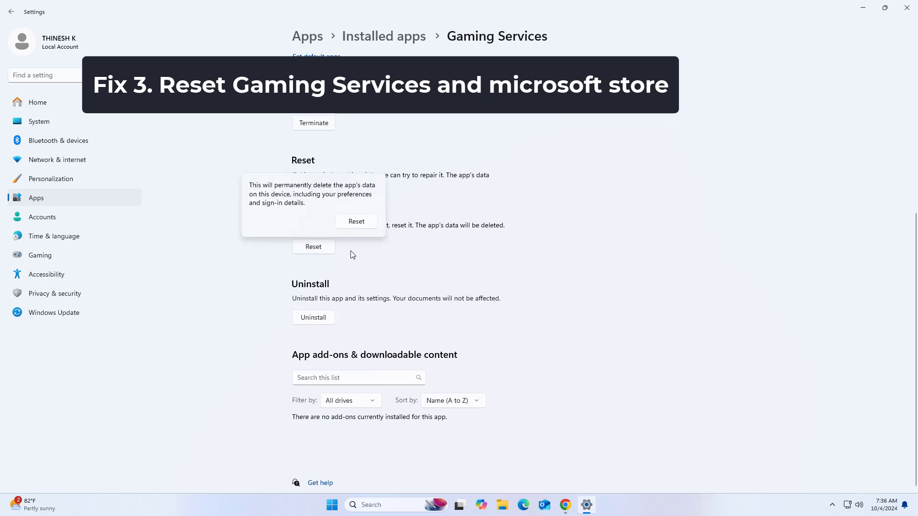
pyautogui.click(357, 221)
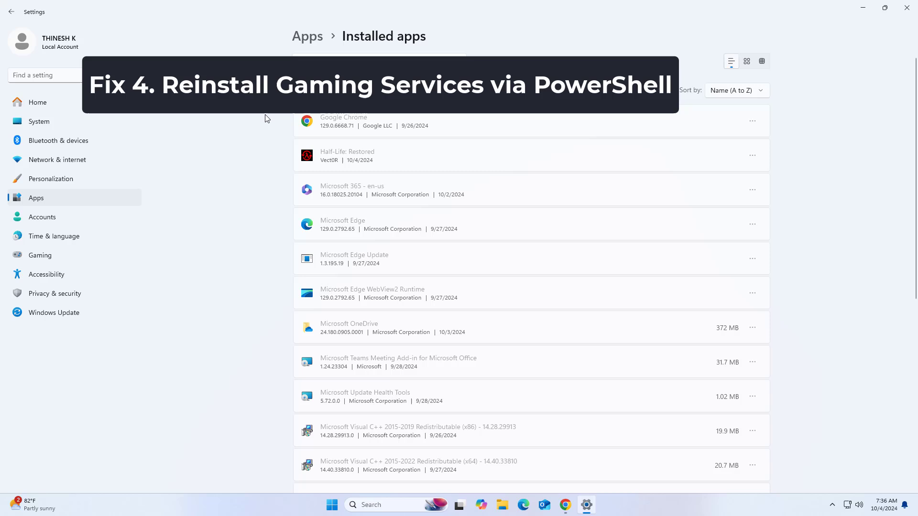
# - Uninstall Gaming Services from the installed apps list and close Settings
pyautogui.scroll(5, 267, 119)
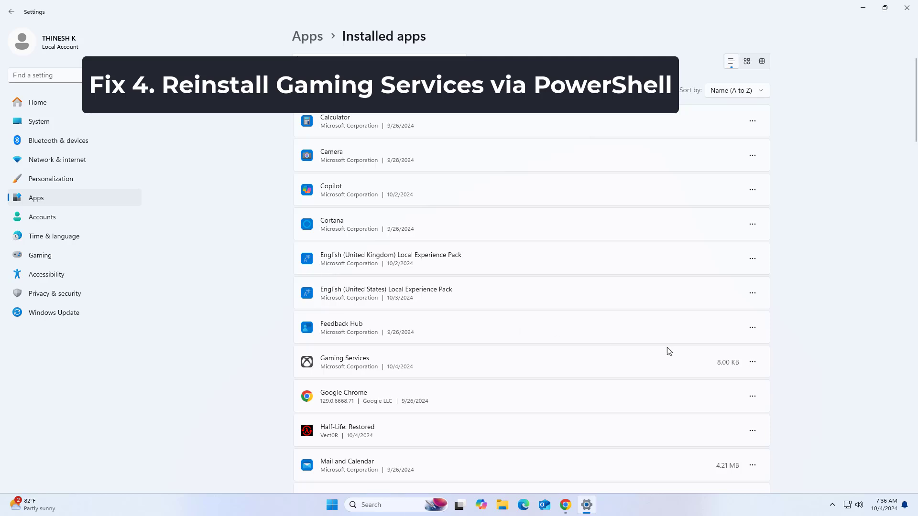
pyautogui.click(753, 363)
pyautogui.click(753, 363)
pyautogui.click(719, 414)
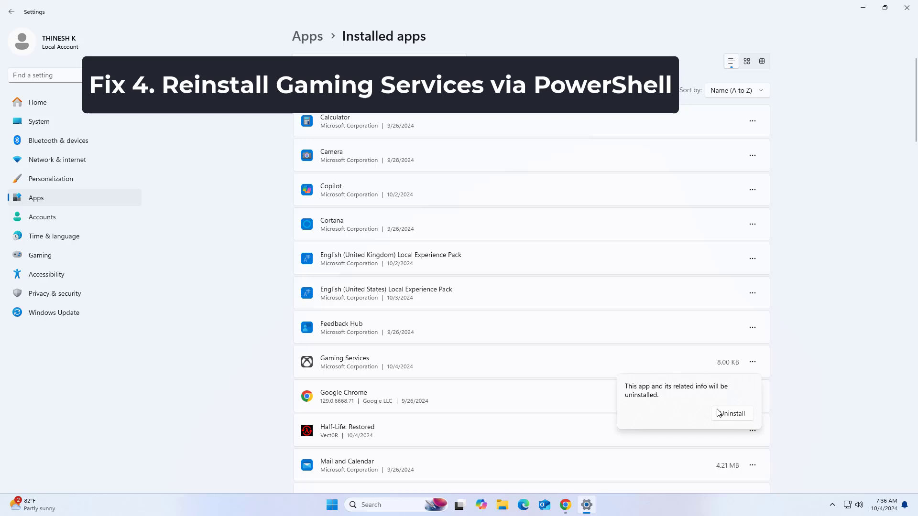
pyautogui.click(722, 414)
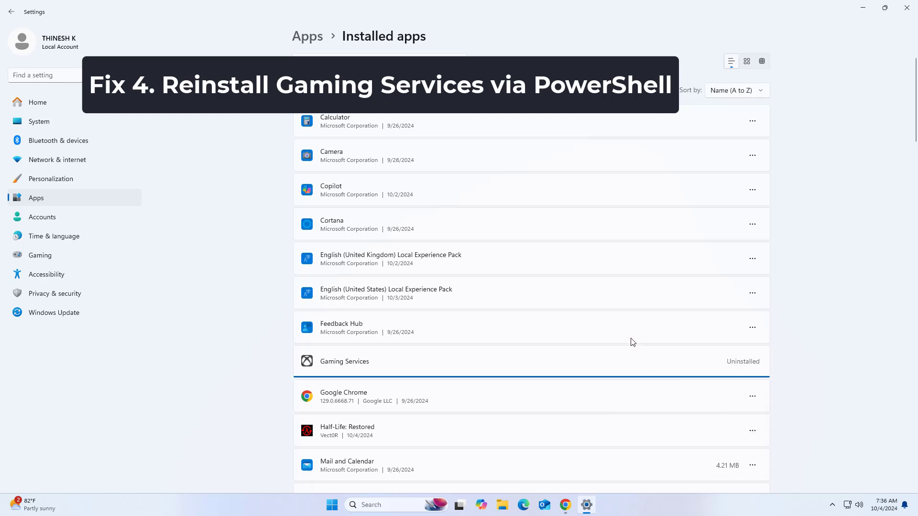
pyautogui.click(906, 8)
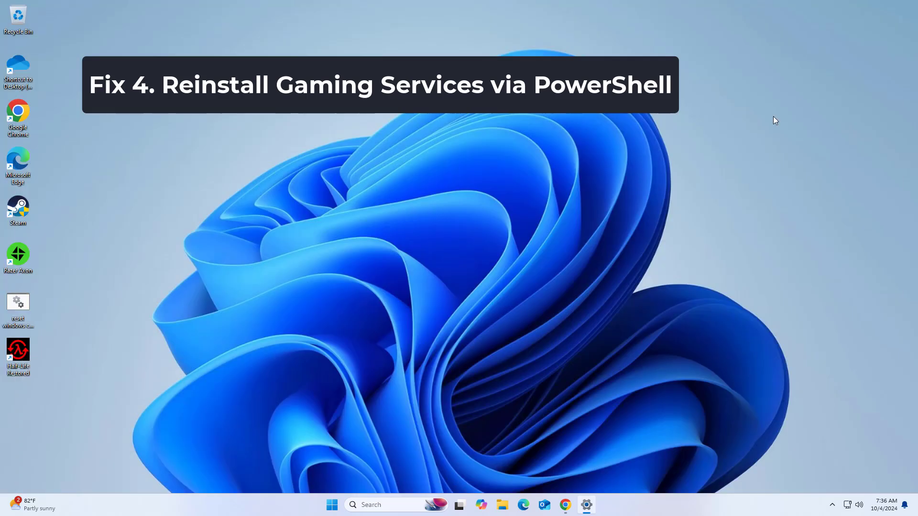
# - Search 'powers' and run Windows PowerShell as administrator, approving the UAC prompt
pyautogui.click(396, 505)
pyautogui.write('pow')
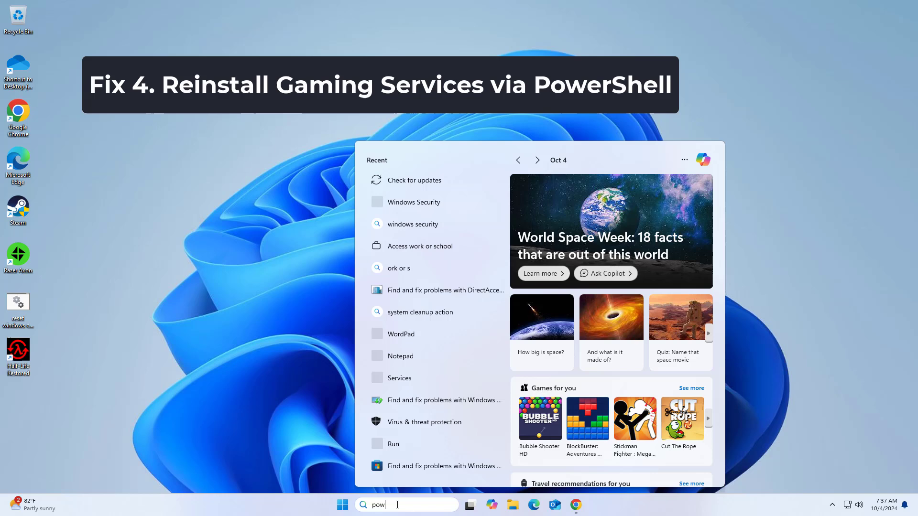
pyautogui.write('ers')
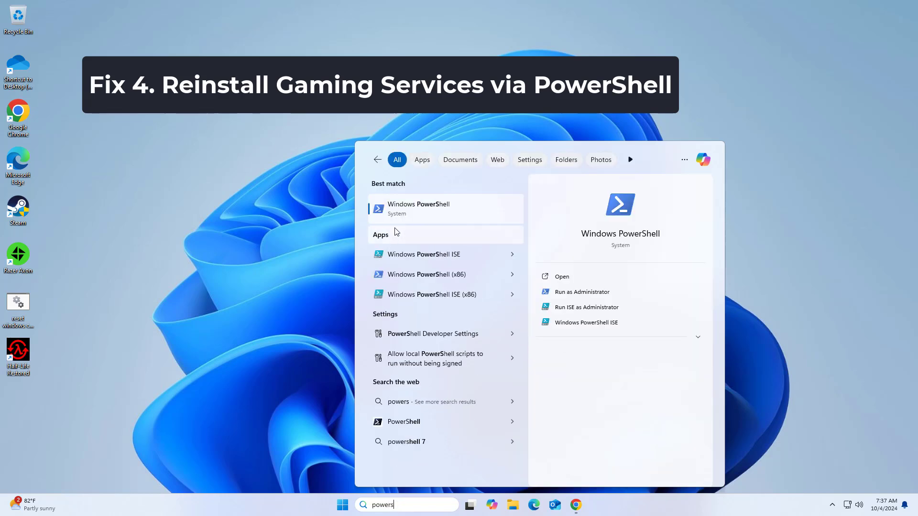
pyautogui.rightClick(419, 209)
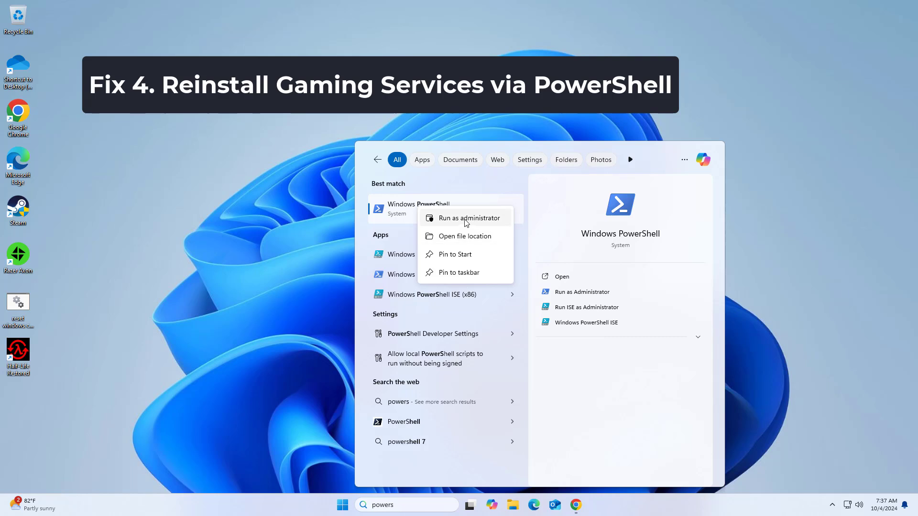
pyautogui.click(482, 218)
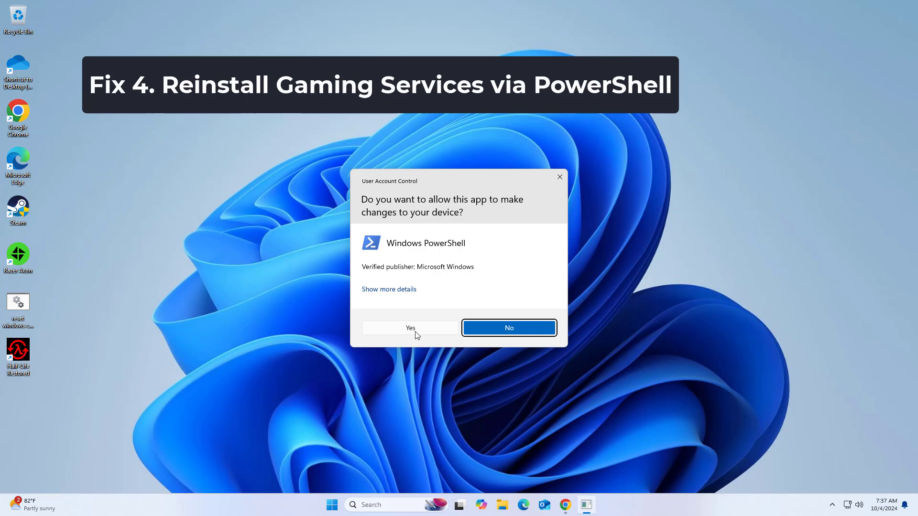
pyautogui.click(412, 328)
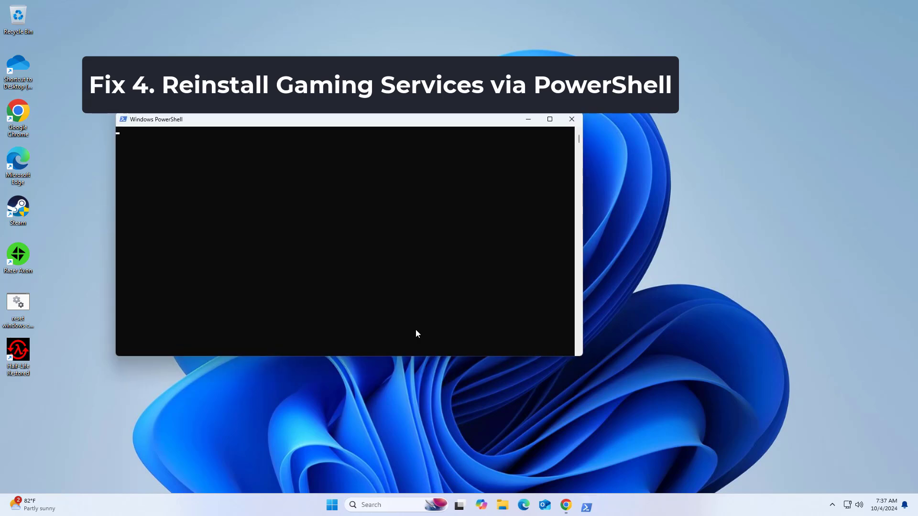
# - Paste and run start ms-windows-store://pdp/?productid=9MWPM2CQNLHN in PowerShell
pyautogui.rightClick(414, 124)
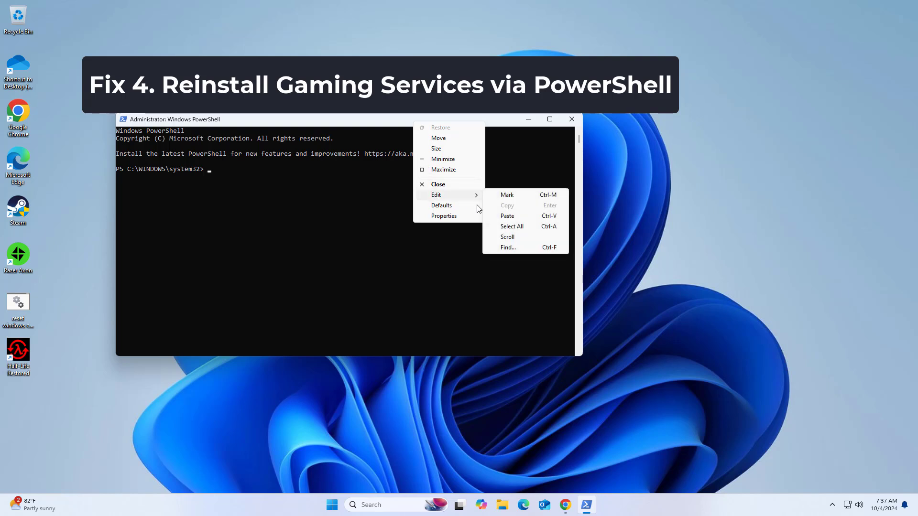
pyautogui.moveTo(435, 195)
pyautogui.click(514, 216)
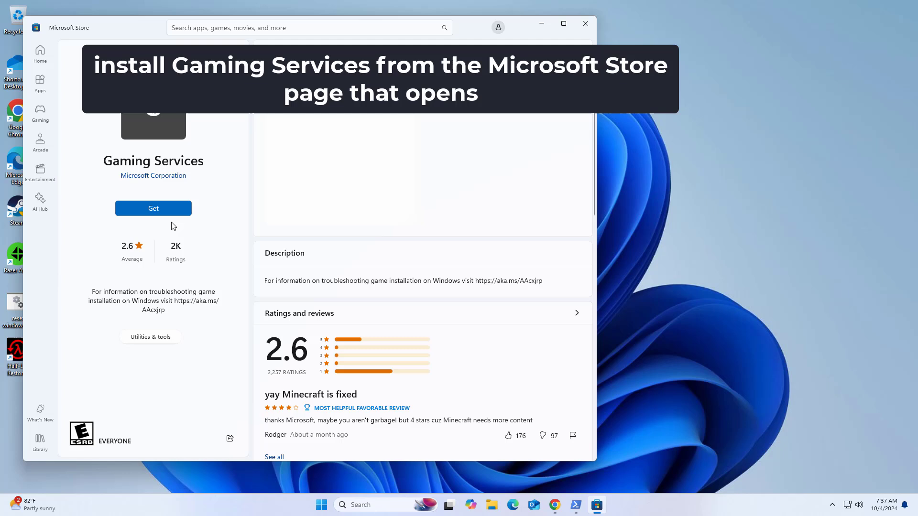
# - Get Gaming Services from its Store page and allow the installation
pyautogui.click(168, 209)
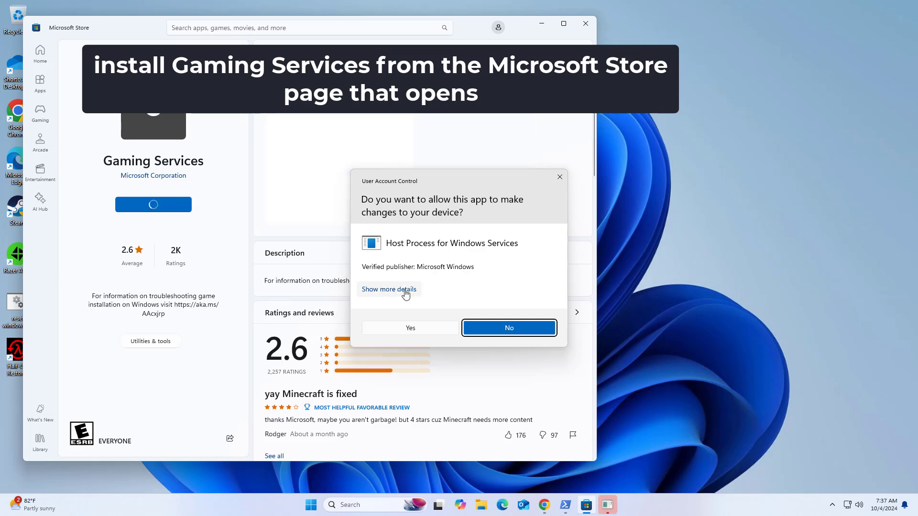
pyautogui.click(424, 328)
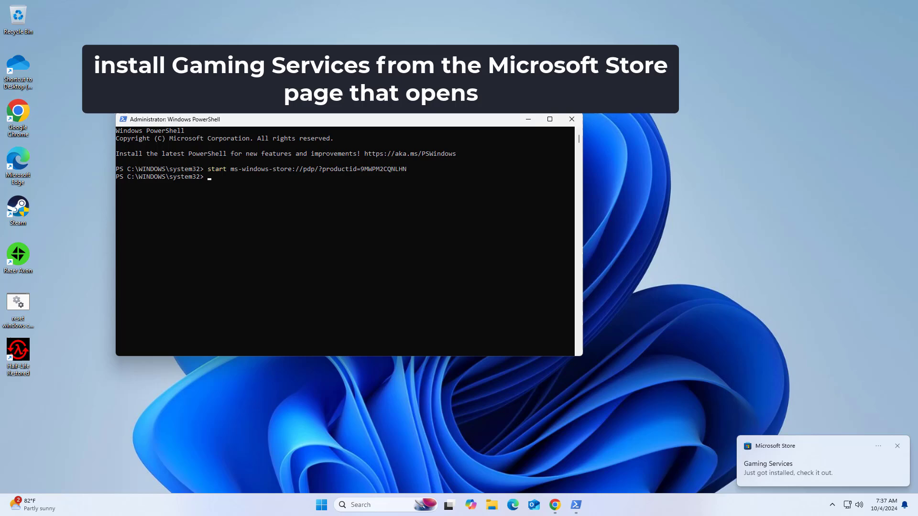
# - Close Microsoft Store and the administrator PowerShell window, leaving only the desktop
pyautogui.click(585, 23)
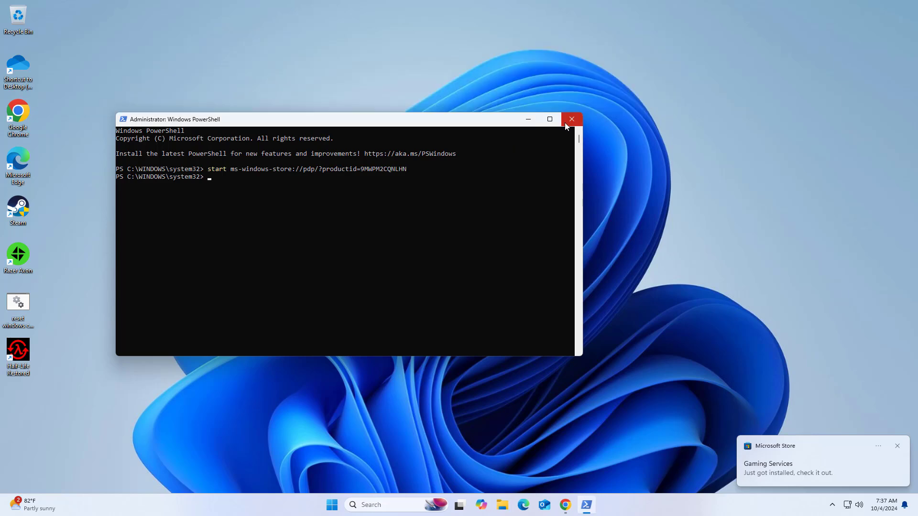
pyautogui.click(565, 123)
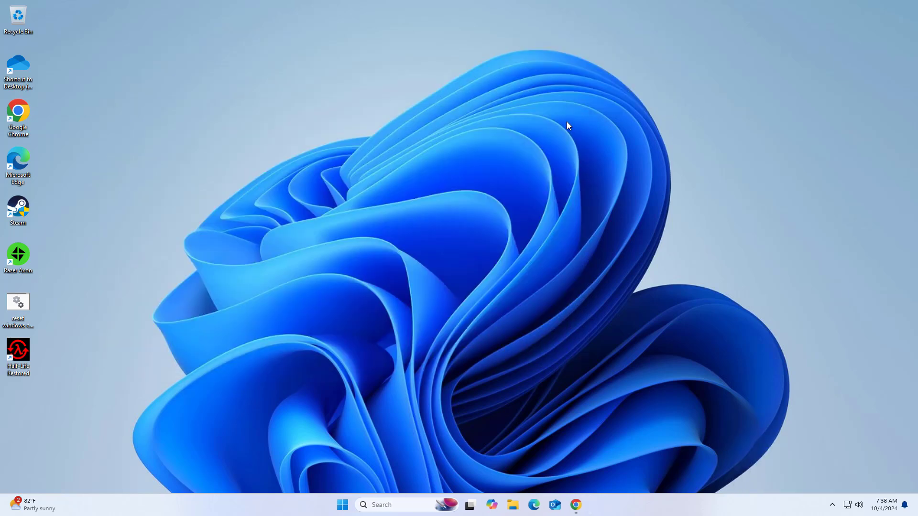